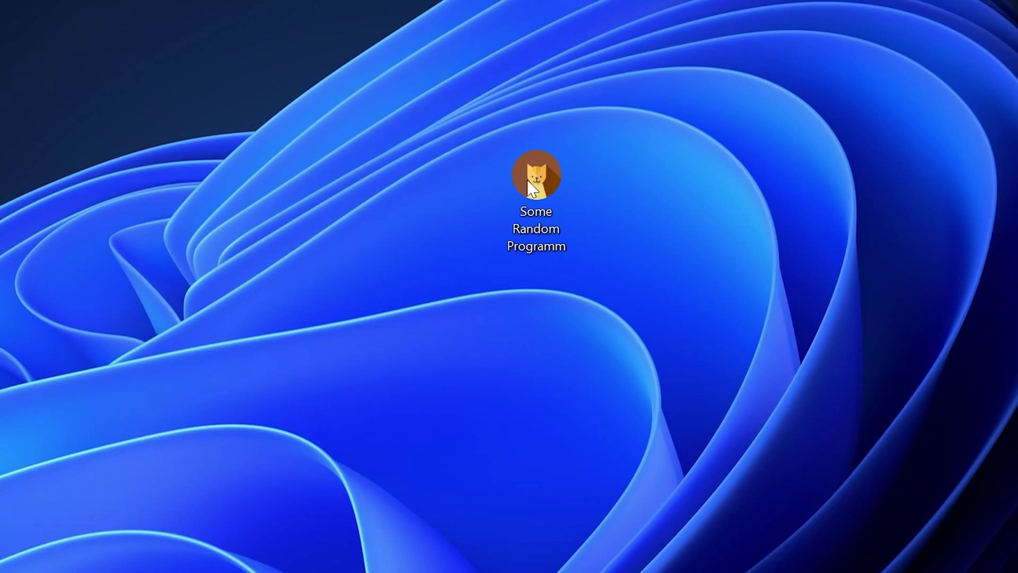
- Run Some Random Programm to show its missing api-ms-win-crt-runtime-l1-1-0.dll error
double_click(547, 173)
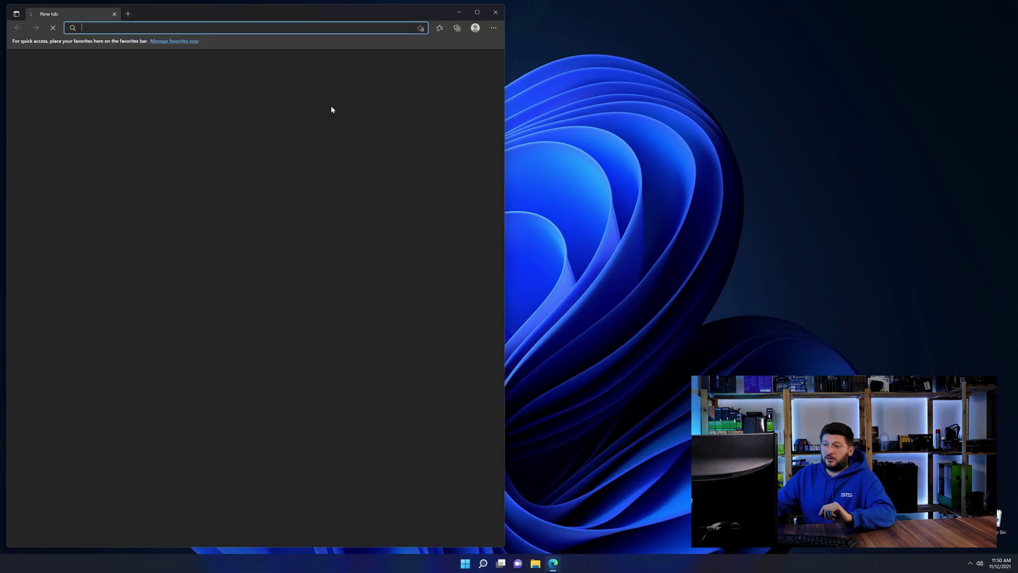
- Load the sts-tutorial download page for api-ms-win-crt-runtime-l1-1-0.dll
type("https://www.sts-tutorial.com/download/api-ms-win-crt-runtime-l1-1-0")
key("Return")
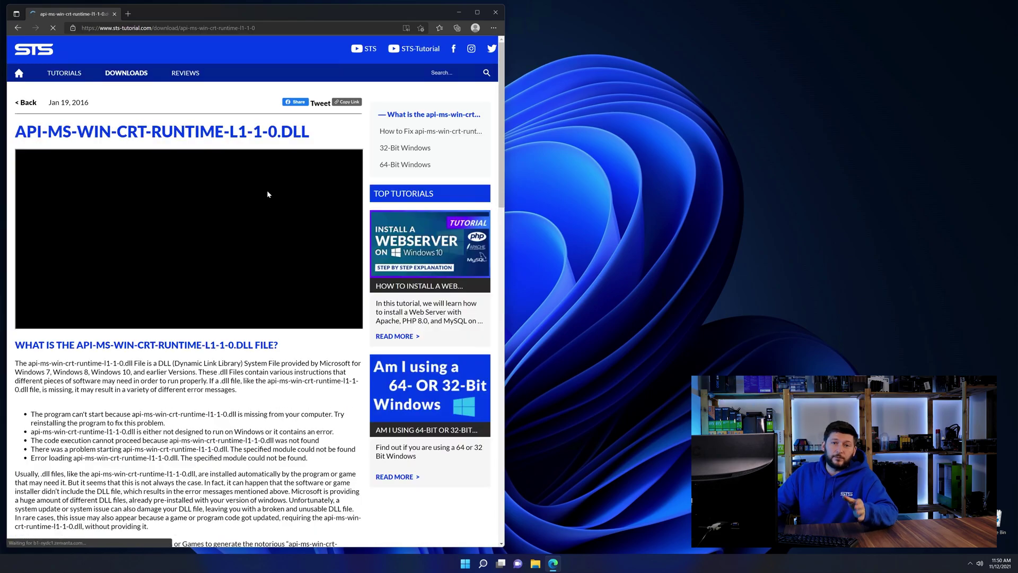
scroll(218, 209, "down", 10)
scroll(218, 208, "down", 10)
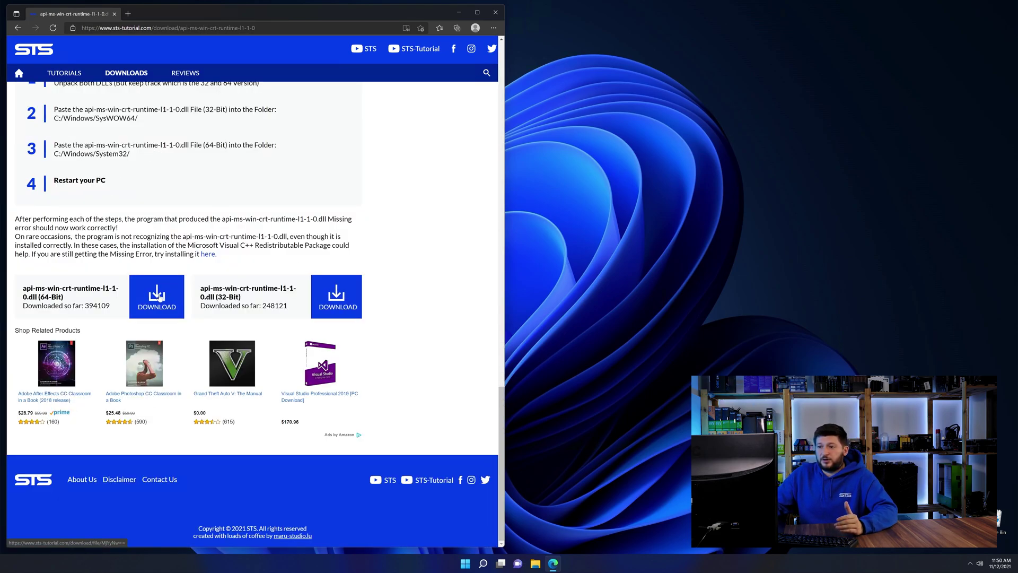
- Download the 32-bit and 64-bit DLL zips and open the 32-bit archive
left_click(336, 294)
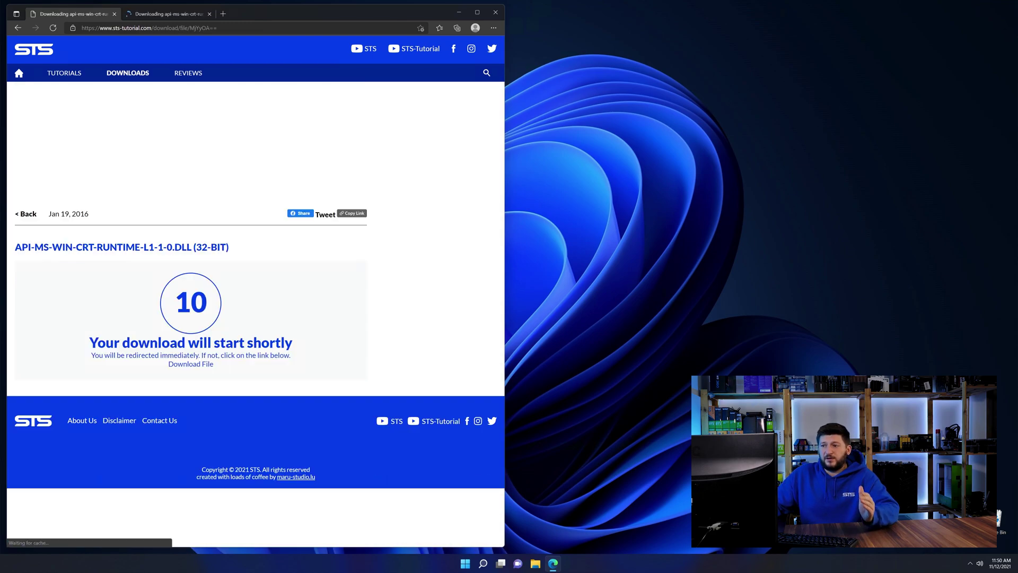
key("ctrl+Tab")
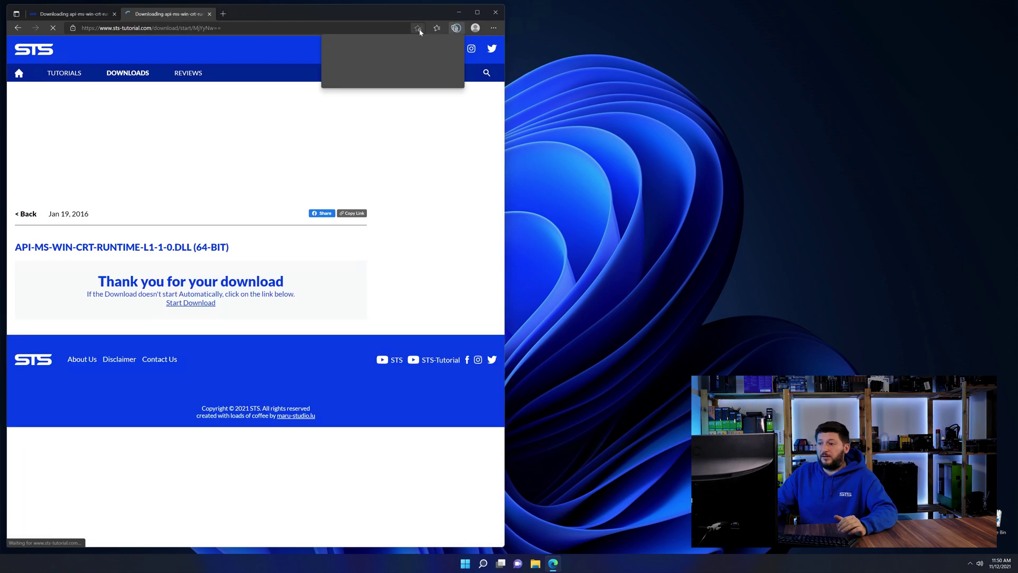
left_click(345, 83)
- Open both DLL zips and their inner folders, placed side by side at the top
left_click(345, 63)
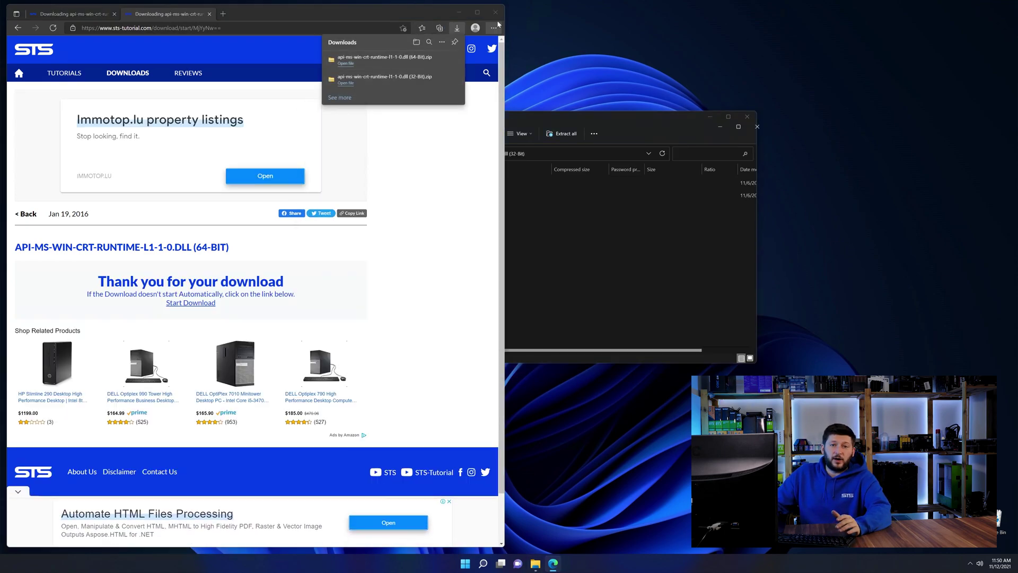
left_click(459, 12)
left_click_drag(415, 128, 658, 12)
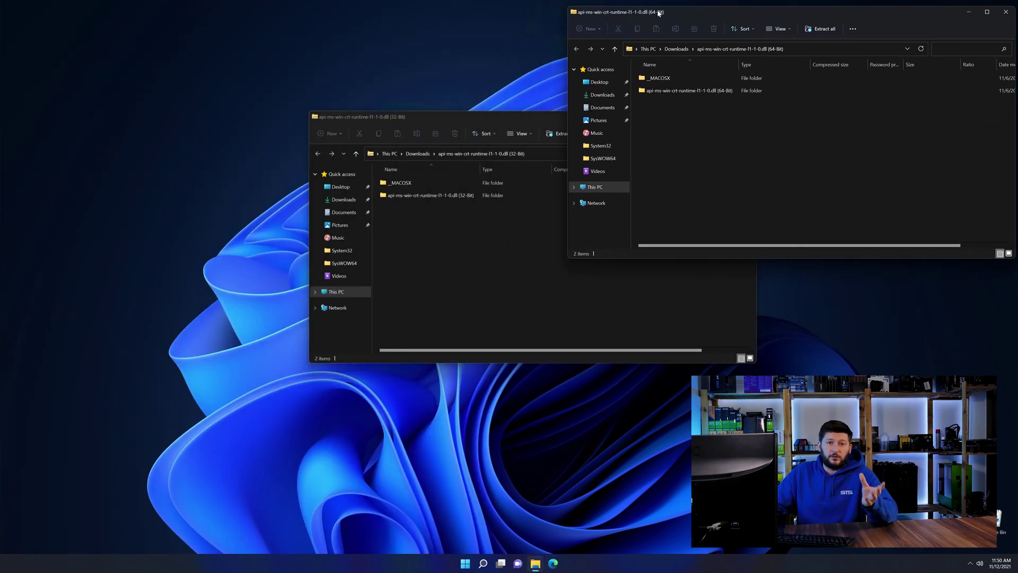
double_click(653, 91)
left_click_drag(365, 113, 61, 10)
double_click(122, 89)
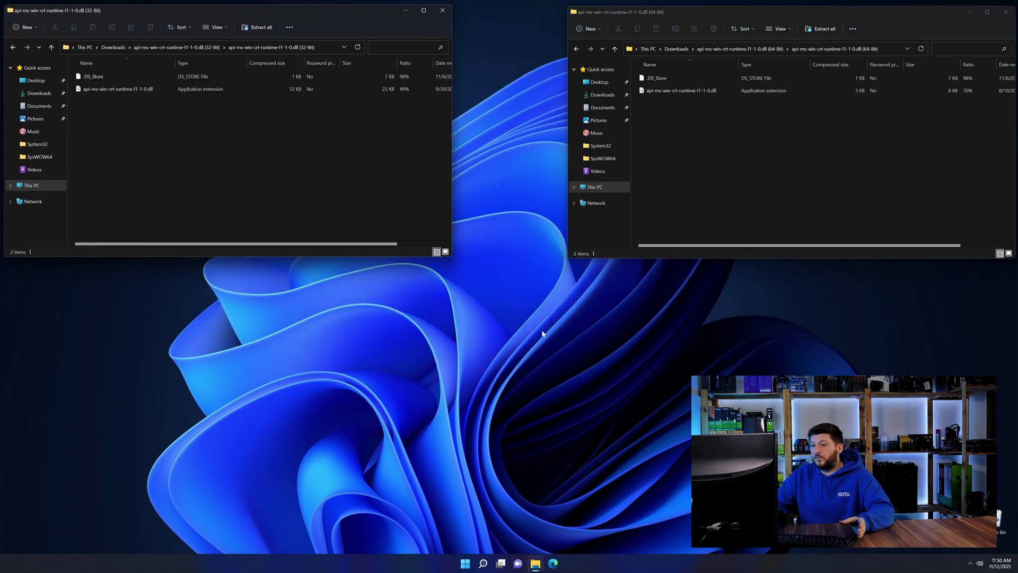
- In a new Explorer window, browse to C:\Windows and locate the System32 folder
left_click(535, 563)
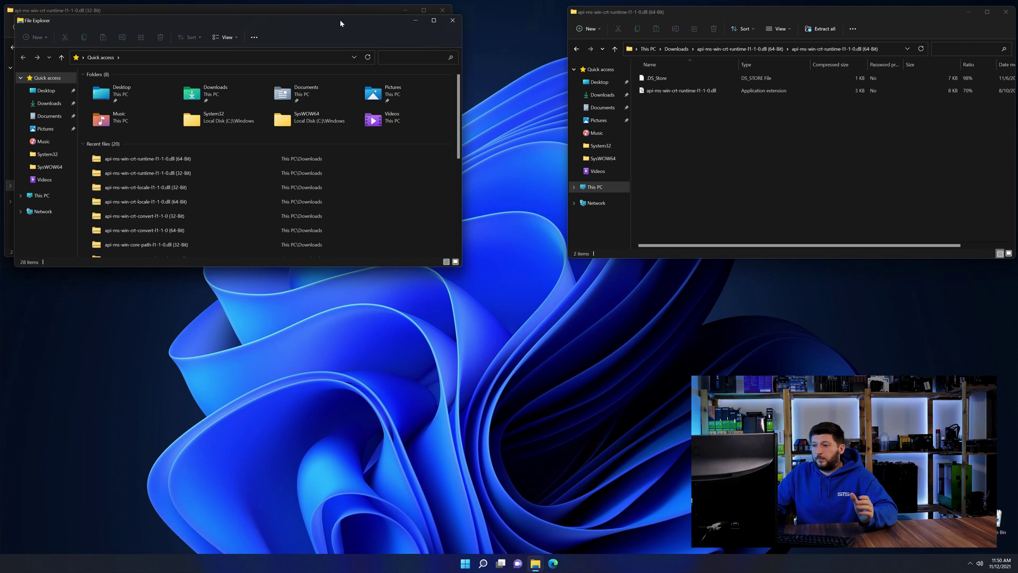
left_click_drag(332, 13, 629, 158)
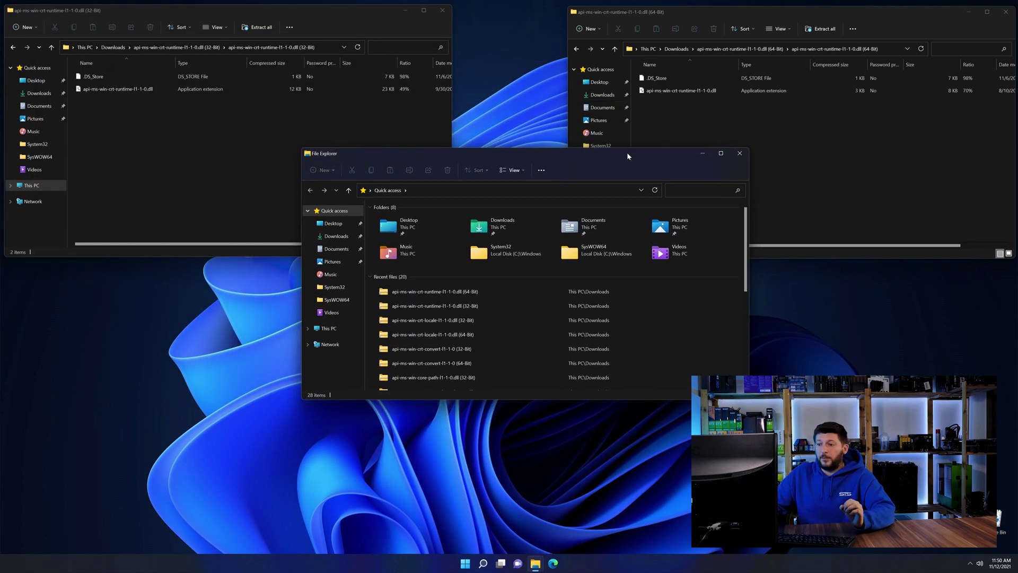
left_click(335, 330)
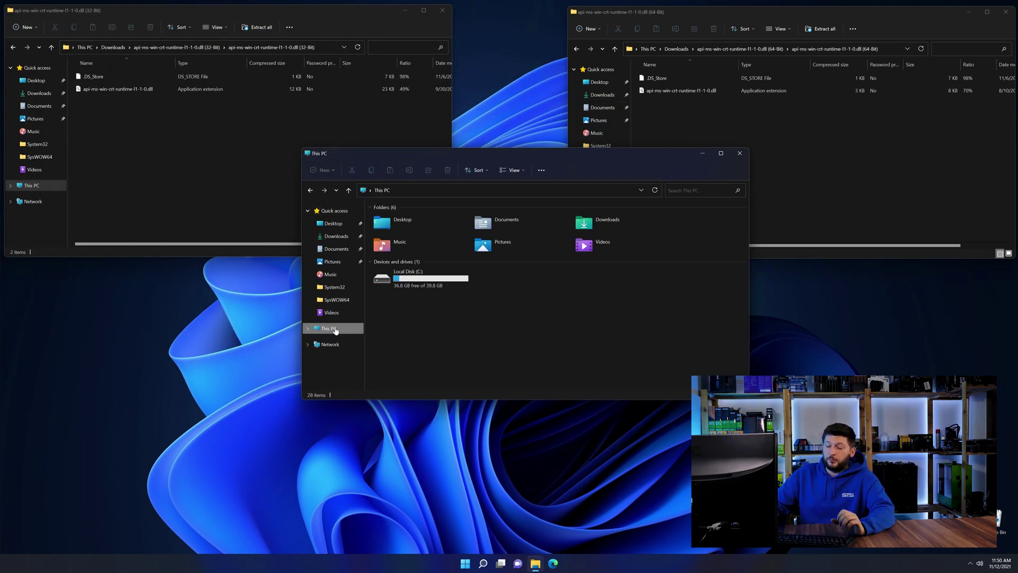
double_click(445, 284)
double_click(386, 308)
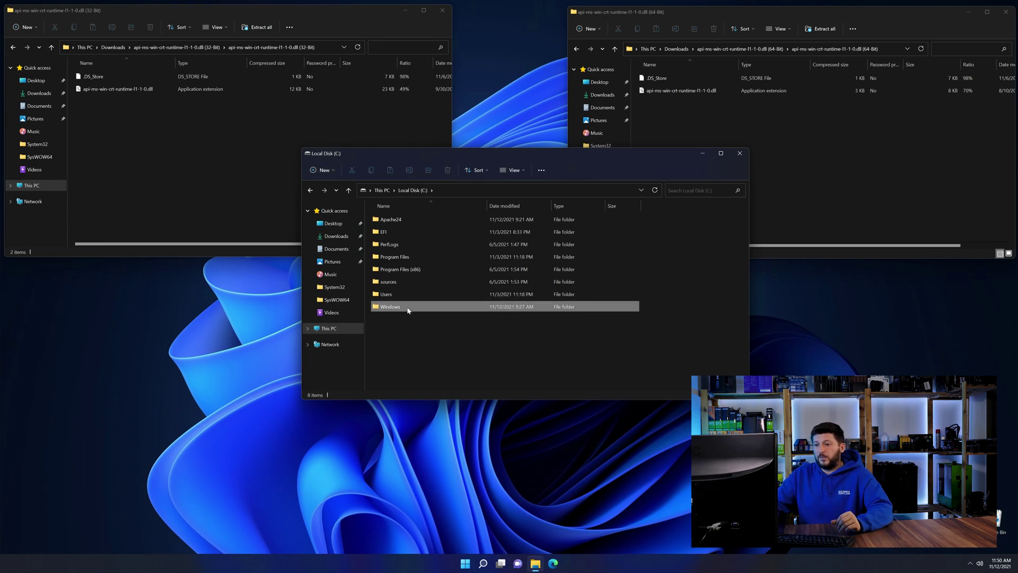
scroll(407, 279, "down", 10)
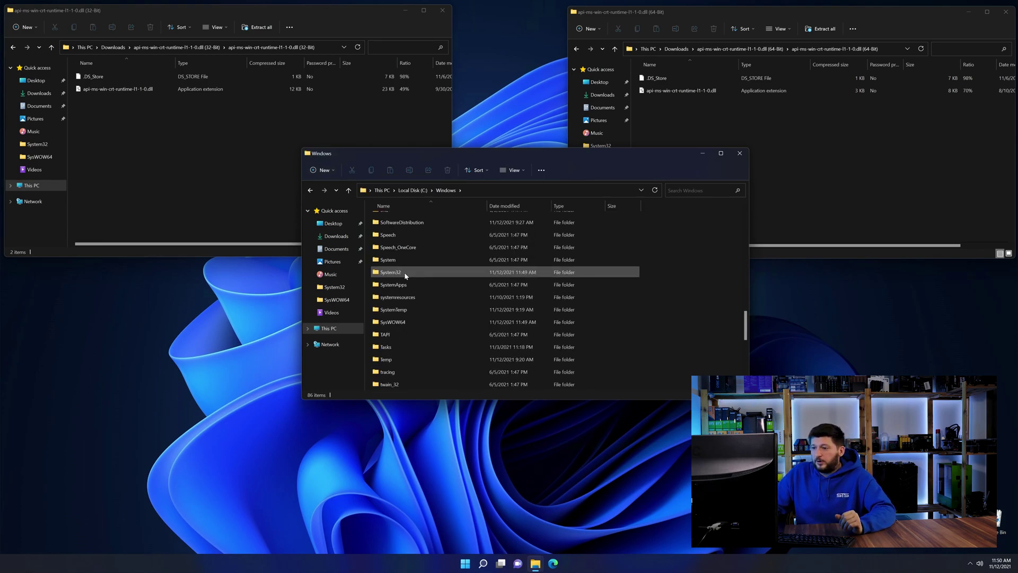
scroll(406, 273, "down", 2)
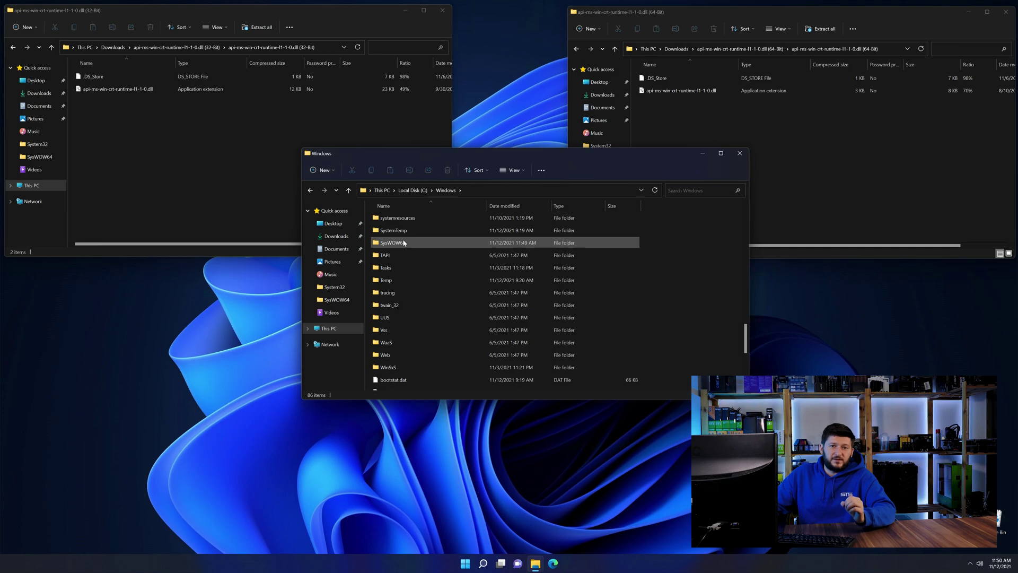
left_click(404, 243)
scroll(406, 297, "up", 2)
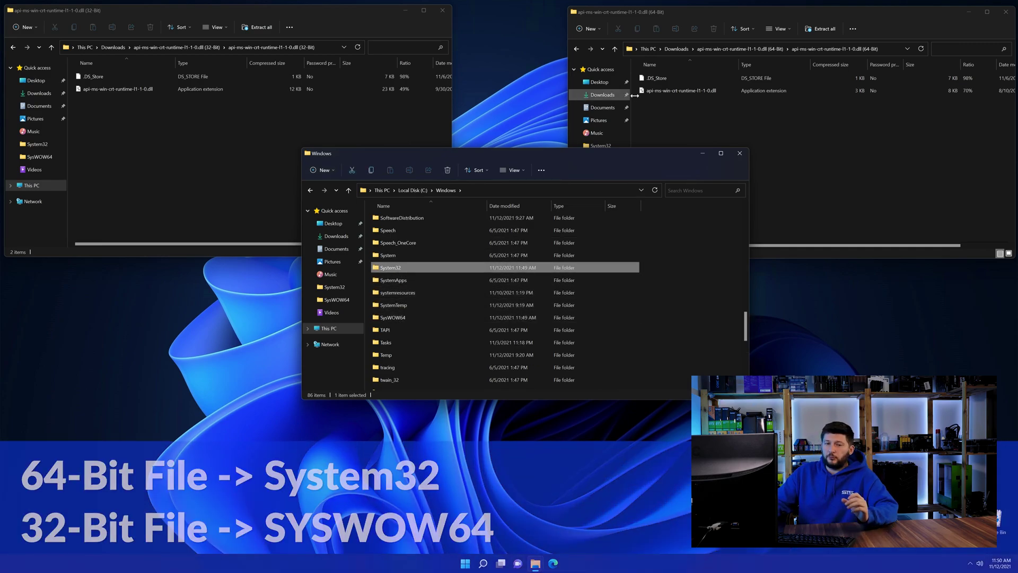
- Copy the 64-bit DLL into System32 and the 32-bit DLL into SysWOW64, then close all windows
left_click_drag(658, 91, 401, 270)
left_click_drag(117, 89, 388, 322)
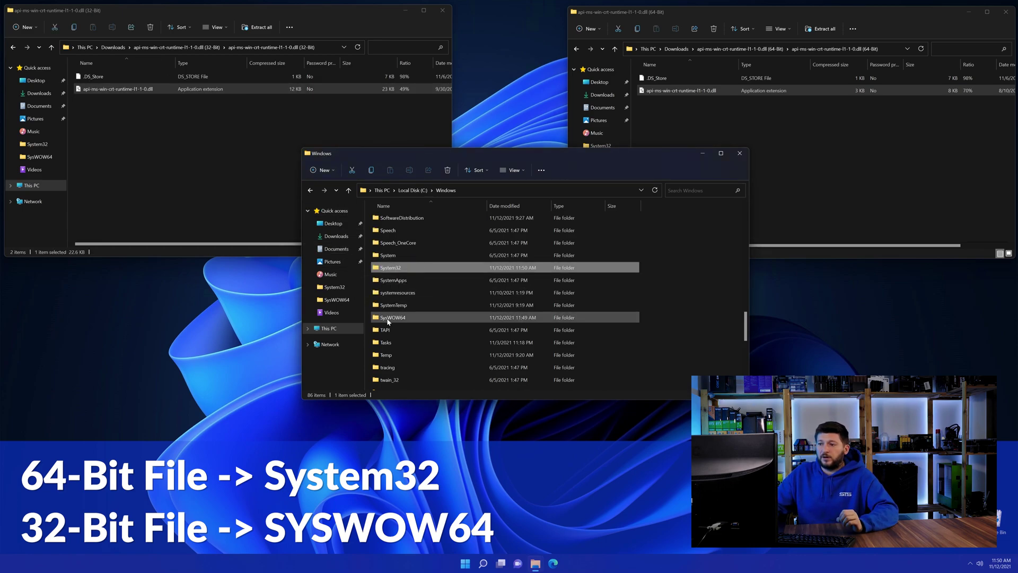
left_click(739, 154)
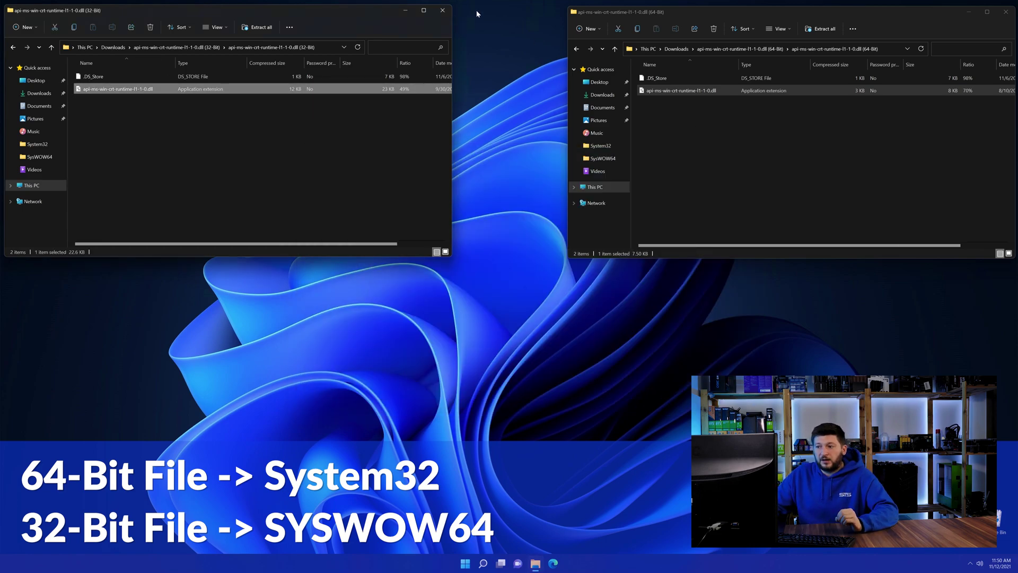
left_click(440, 11)
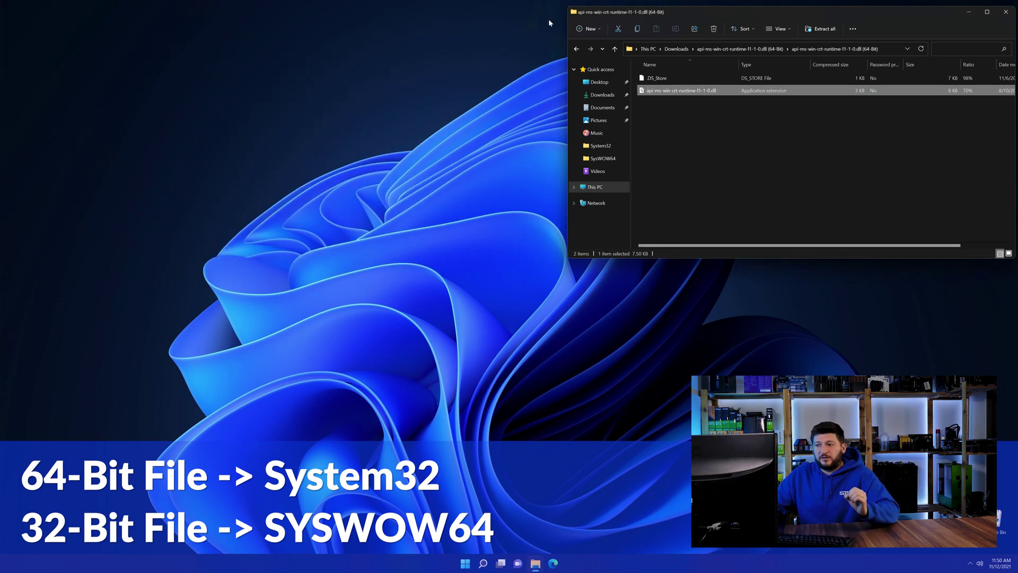
left_click(1005, 11)
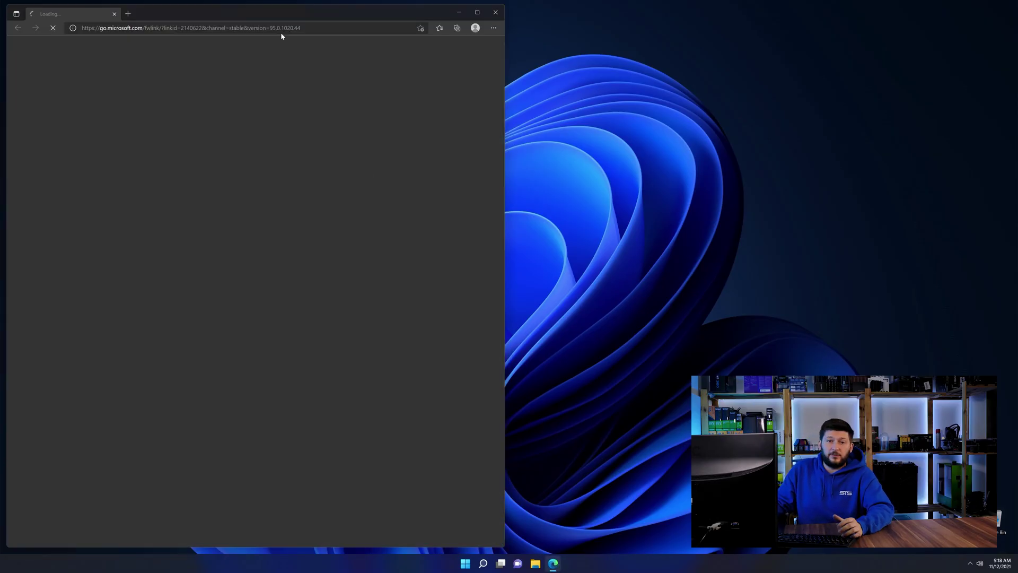
- Load the sts-tutorial Visual C++ Redistributable for Visual Studio 2019 page in Edge
left_click(281, 27)
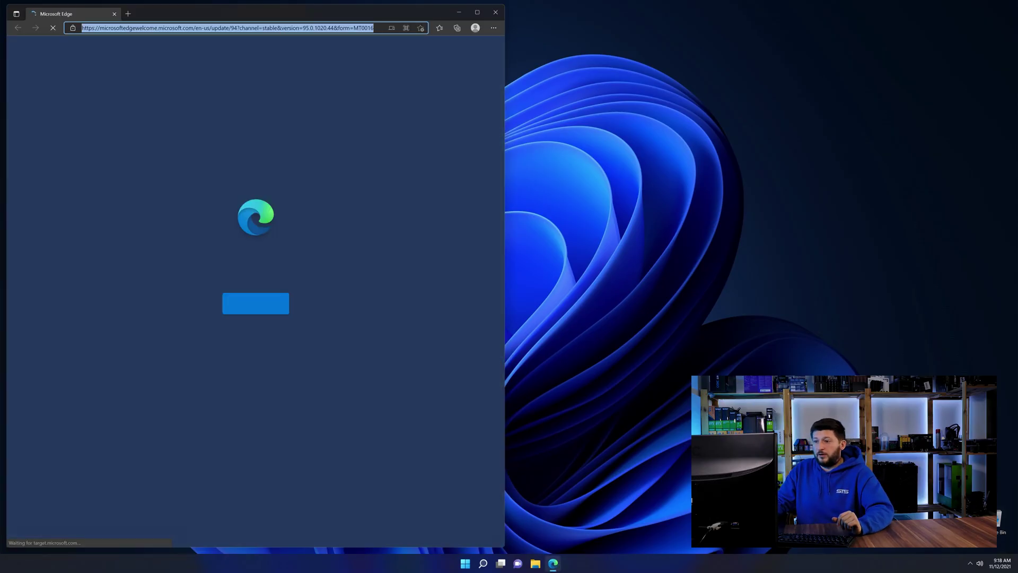
type("https://www.sts-tutorial.com/download/credistributable2019")
key("Return")
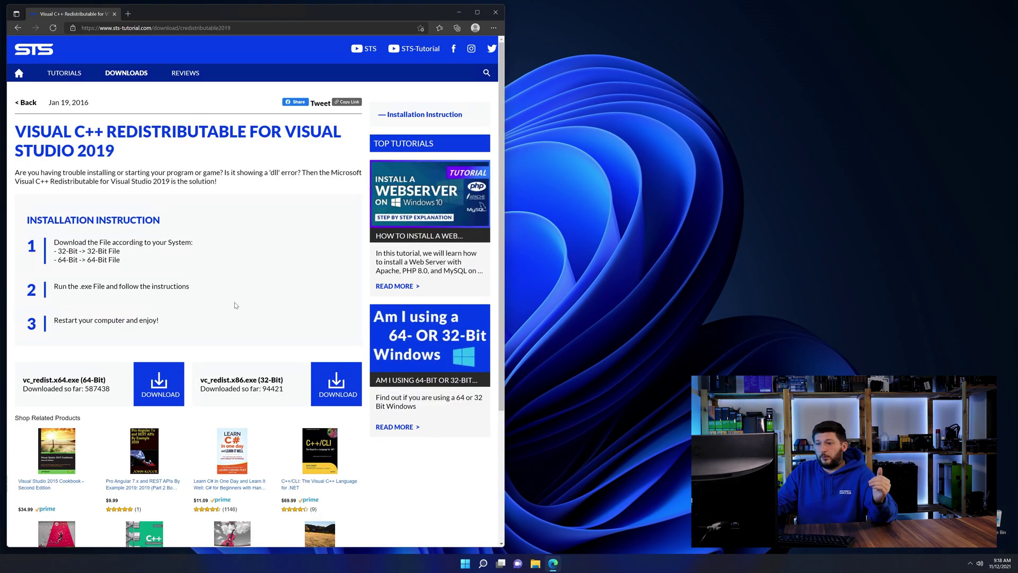
scroll(180, 349, "down", 3)
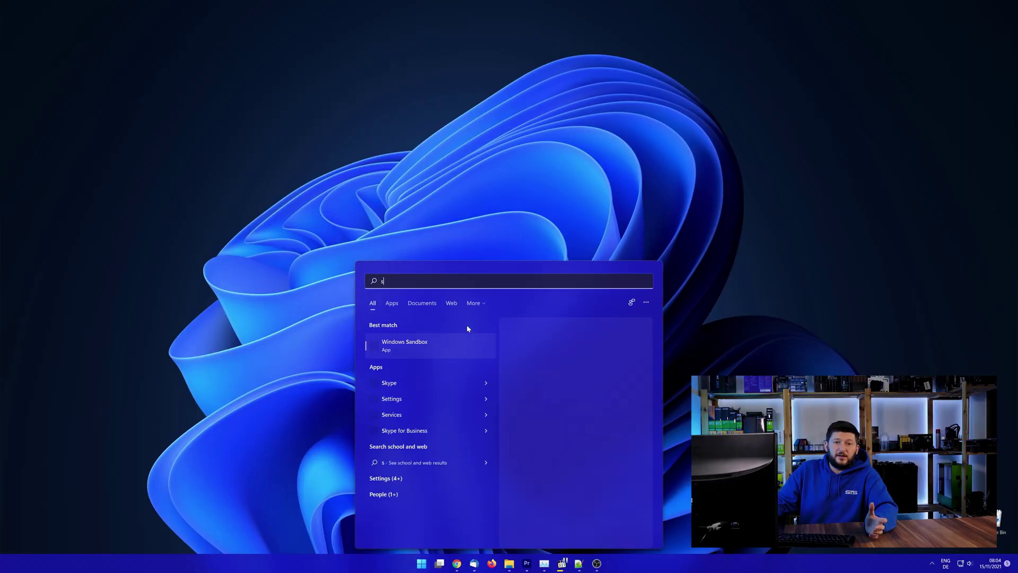
- Open System settings from search and confirm the system type is a 64-bit operating system
type("ystem")
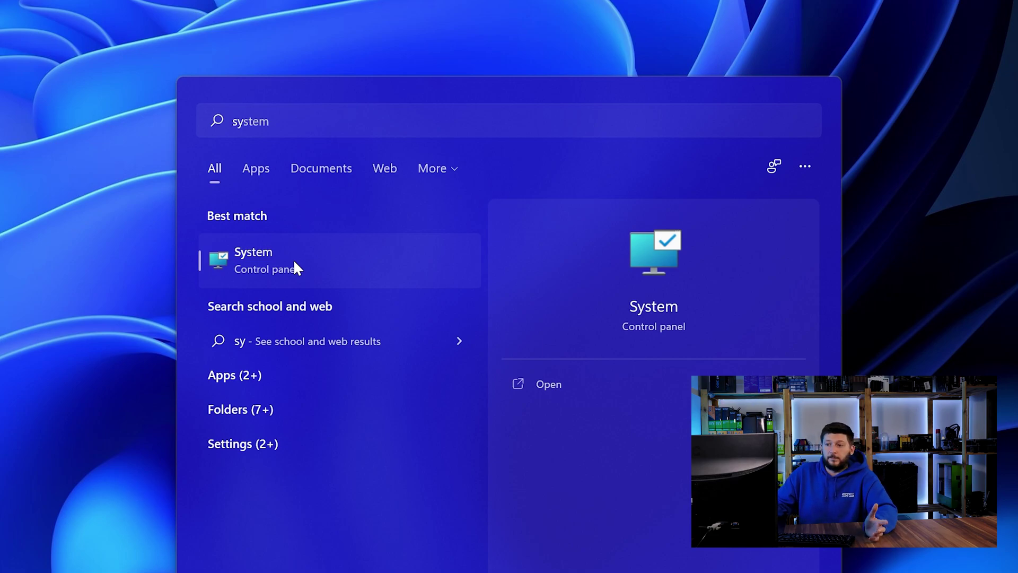
left_click(295, 262)
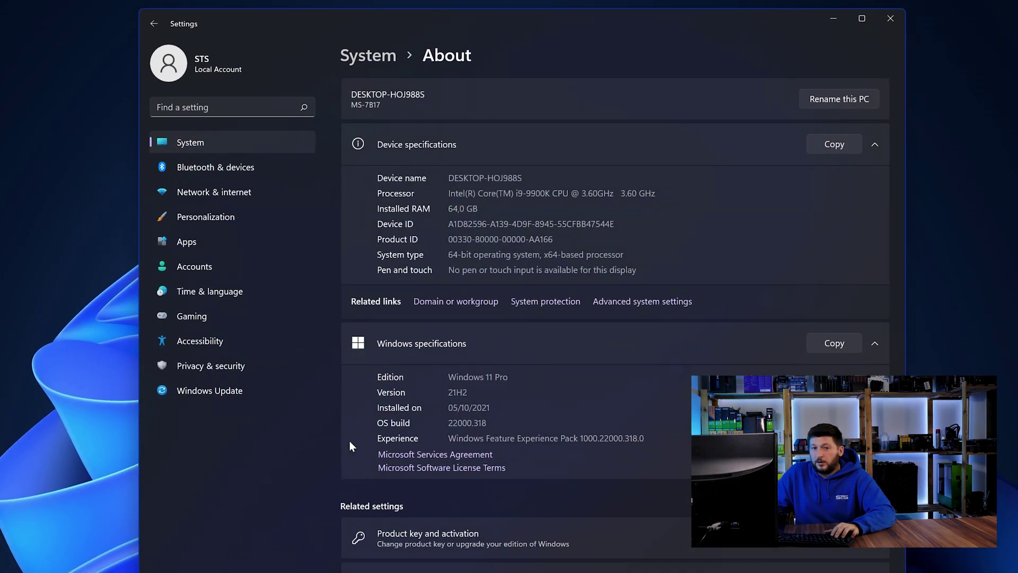
left_click_drag(448, 254, 454, 254)
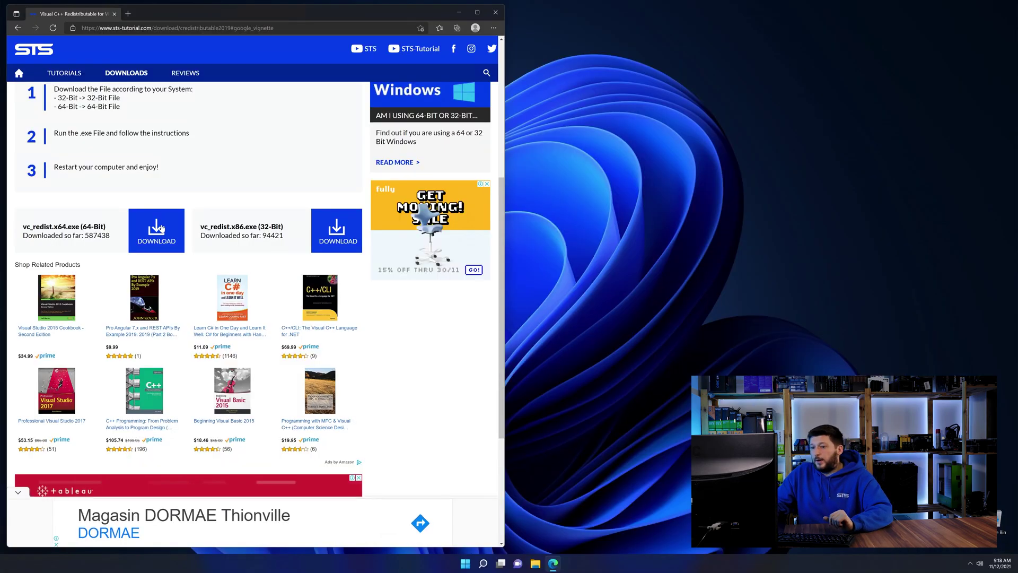
- Download vc_redist.x64.exe, accept the license, and install the Visual C++ 2015-2019 Redistributable (x64)
left_click(162, 228)
left_click(291, 343)
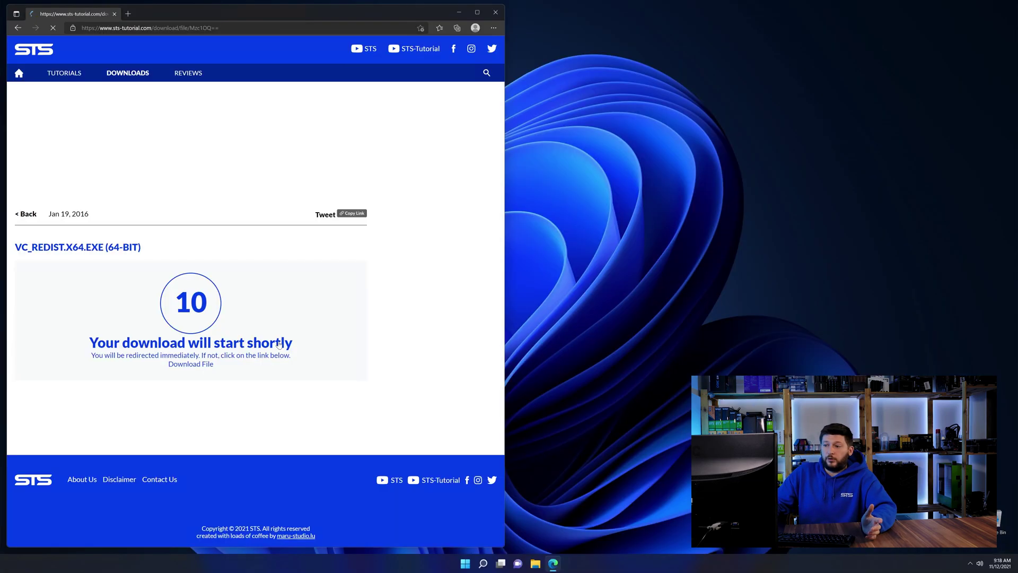
left_click(196, 364)
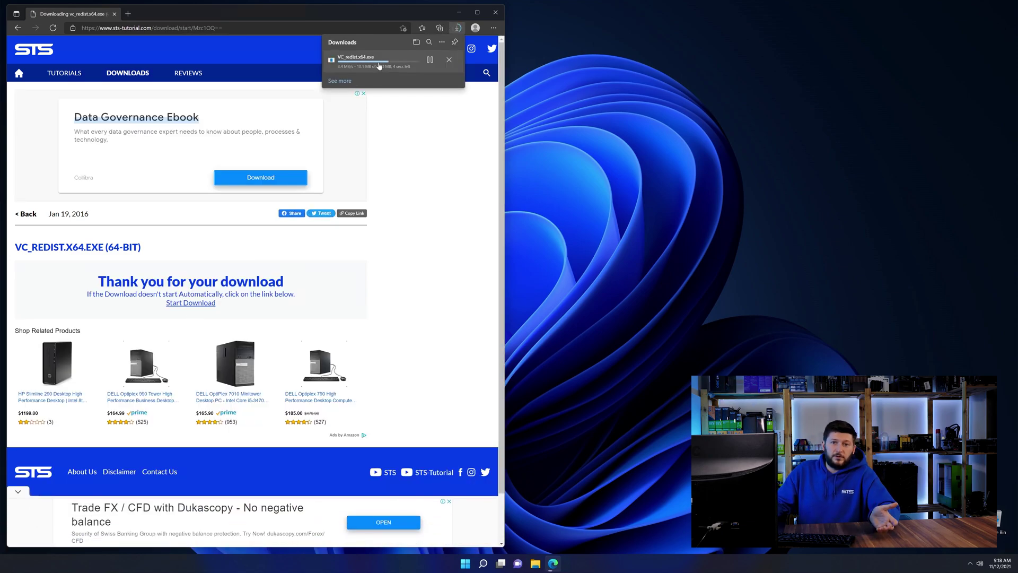
left_click(374, 60)
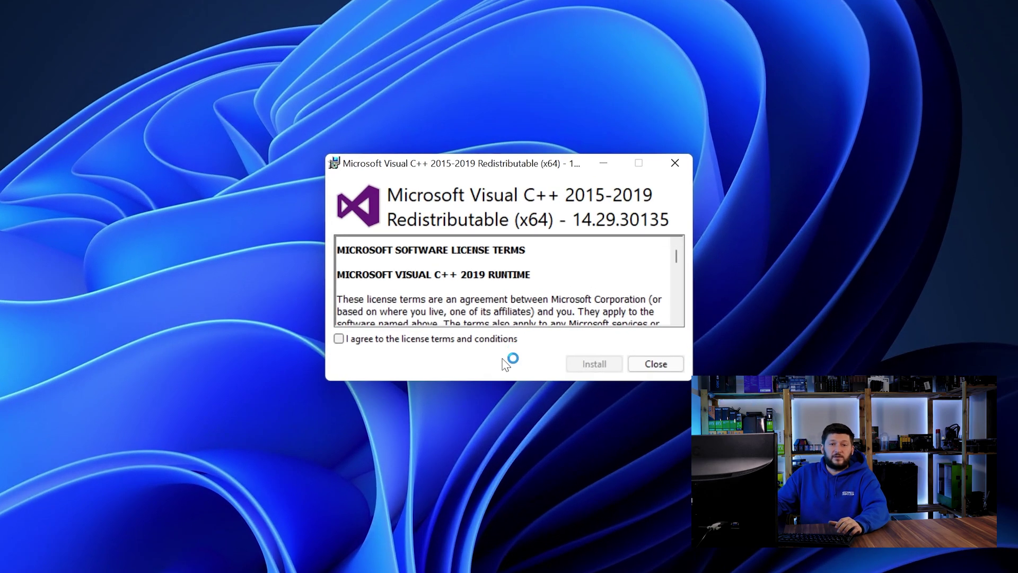
left_click(595, 364)
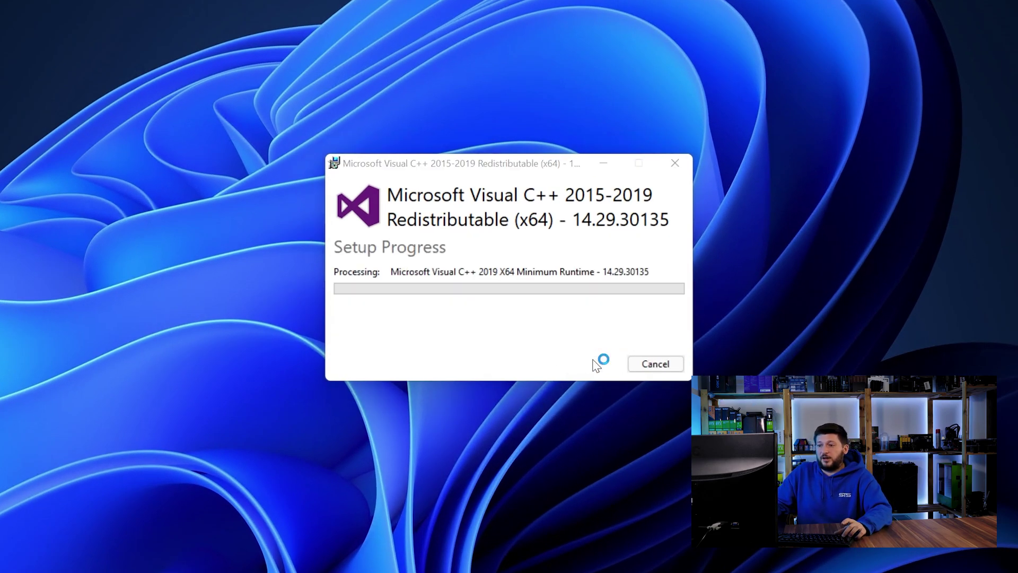